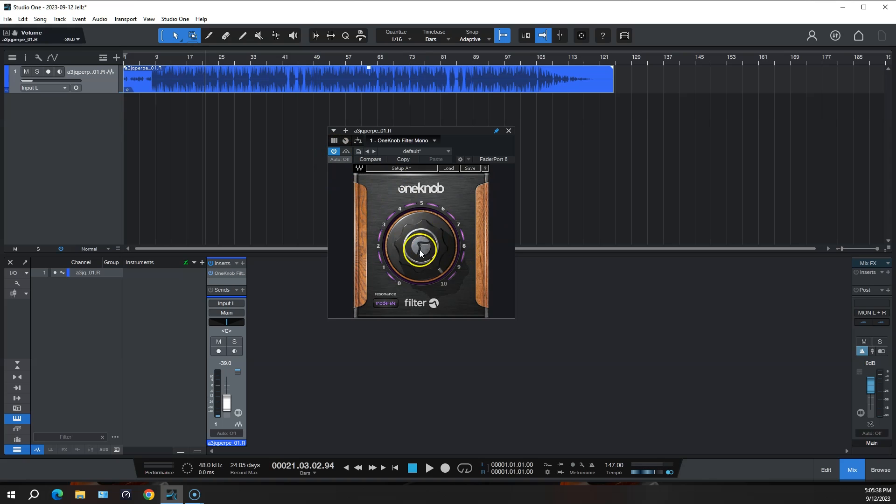
Cycle through the filter's resonance options and return it to moderate, leaving the filter knob at 10
{"action": "left_click", "coordinate": [390, 305]}
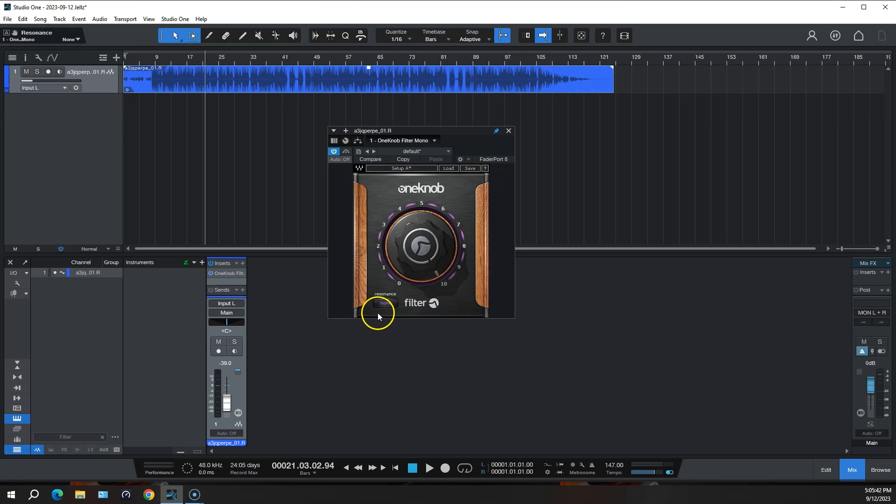
{"action": "left_click", "coordinate": [388, 304]}
{"action": "left_click", "coordinate": [391, 306]}
{"action": "left_click", "coordinate": [385, 305]}
{"action": "left_click", "coordinate": [386, 305]}
{"action": "left_click", "coordinate": [386, 304]}
{"action": "left_click", "coordinate": [391, 304]}
{"action": "left_click", "coordinate": [381, 305]}
{"action": "left_click", "coordinate": [380, 305]}
{"action": "left_click", "coordinate": [380, 306]}
{"action": "left_click_drag", "start_coordinate": [410, 264], "coordinate": [411, 250]}
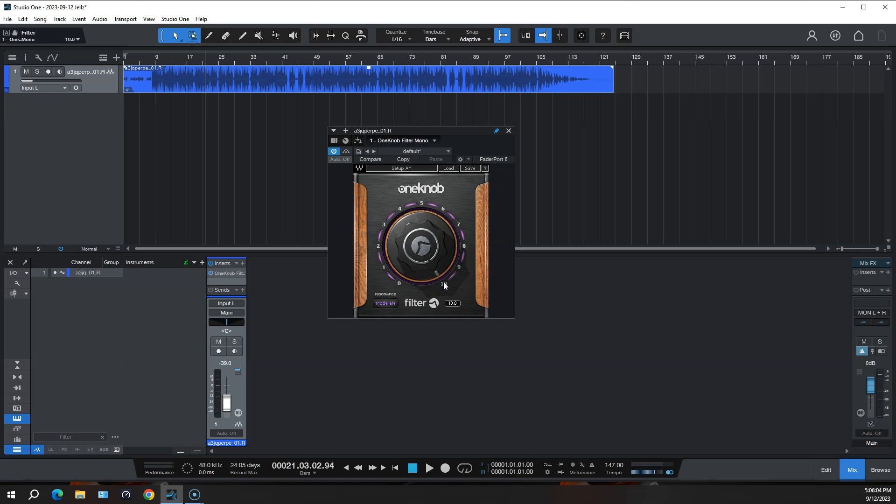
Listen to the track with the filter at 10, stop playback and reposition the plug-in window
{"action": "key", "text": "space"}
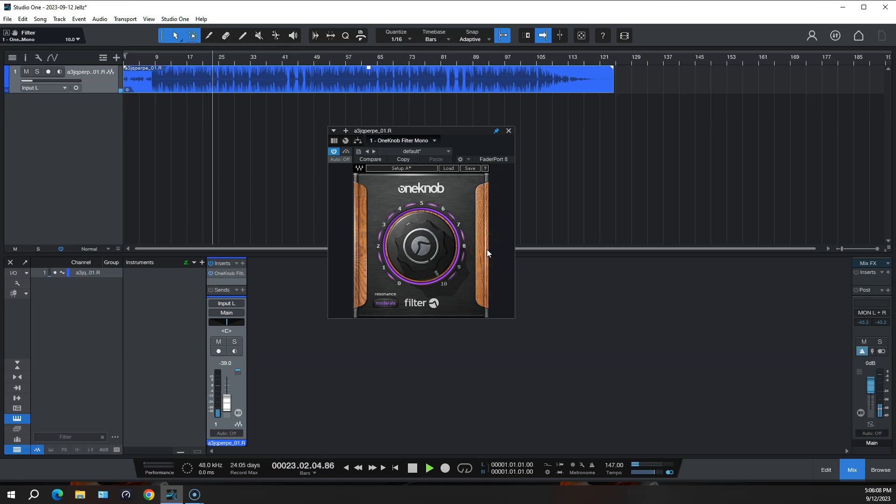
{"action": "left_click", "coordinate": [501, 214]}
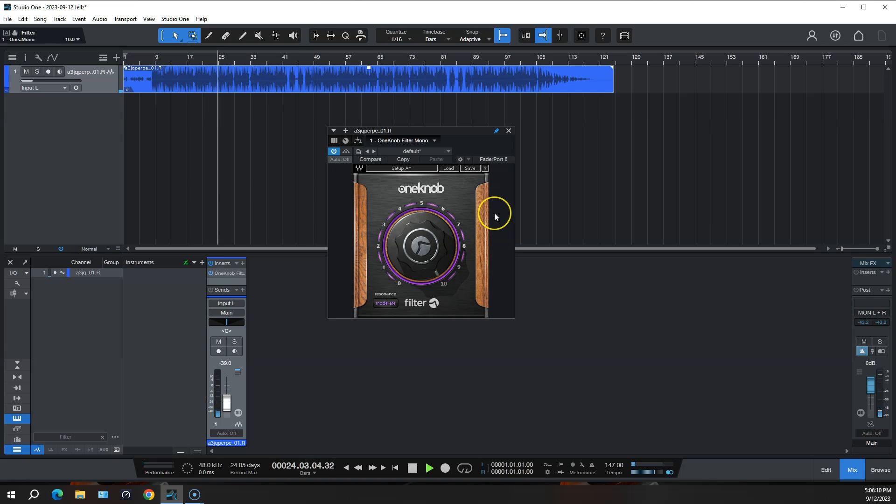
{"action": "left_click", "coordinate": [495, 209]}
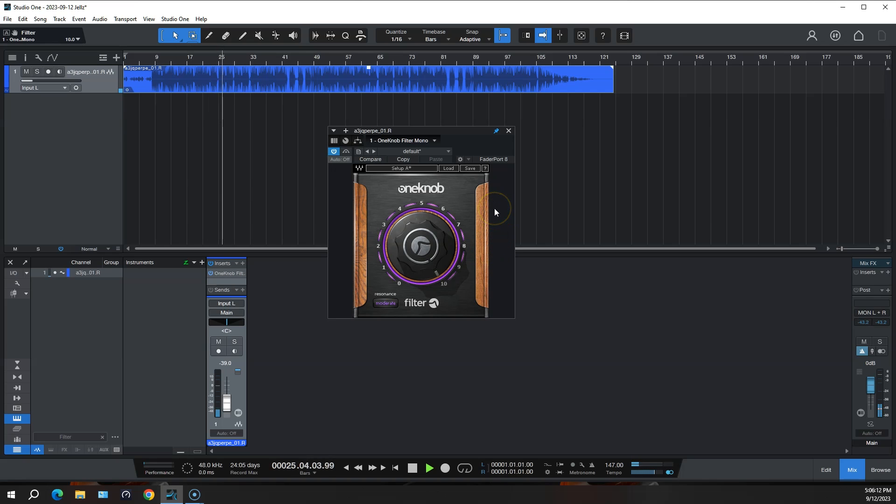
{"action": "key", "text": "space"}
{"action": "left_click", "coordinate": [347, 198]}
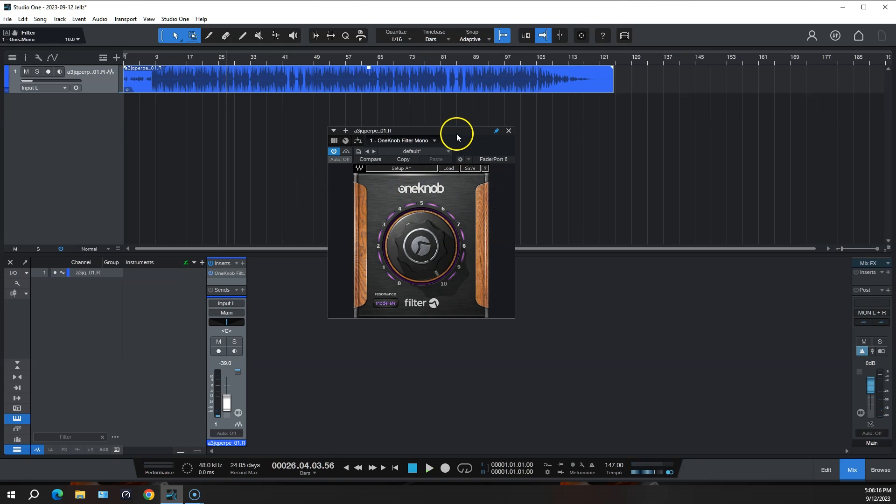
{"action": "left_click_drag", "start_coordinate": [457, 130], "coordinate": [502, 135]}
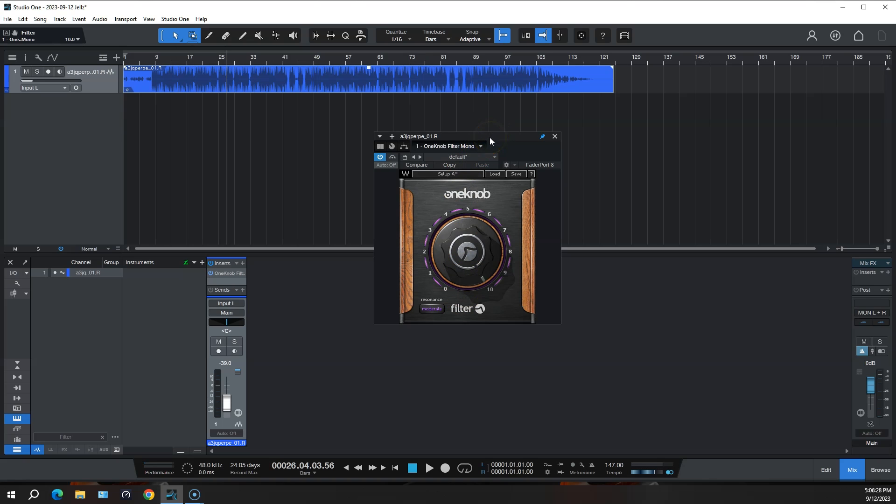
Play the track and lower the filter in stages to 8.9, 8.0 and 5.0
{"action": "mouse_move", "coordinate": [475, 252]}
{"action": "key", "text": "space"}
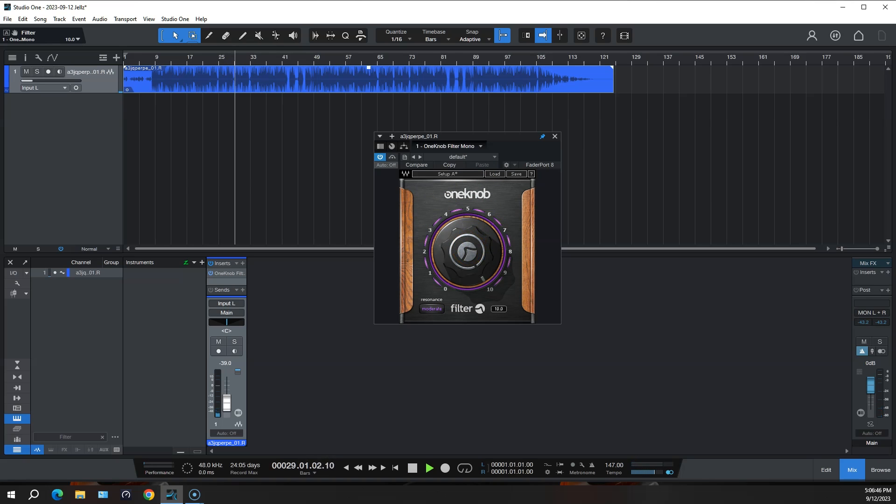
{"action": "left_click_drag", "start_coordinate": [465, 253], "coordinate": [457, 283]}
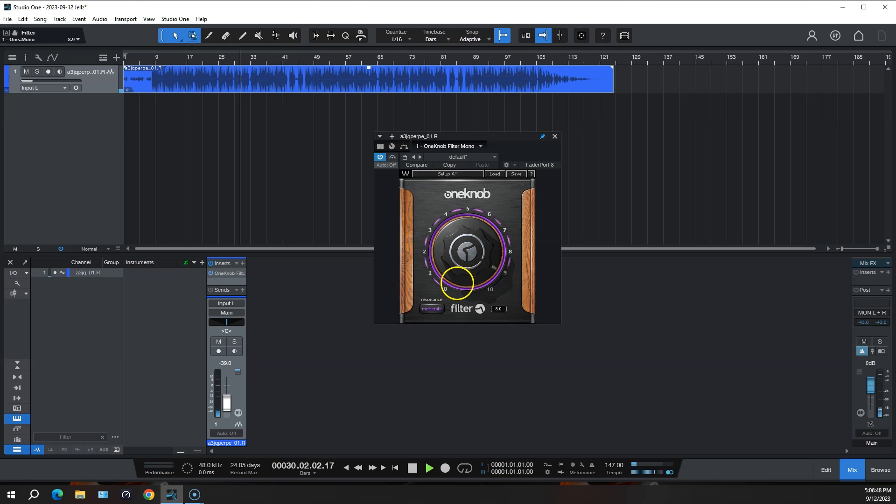
{"action": "left_click", "coordinate": [467, 250]}
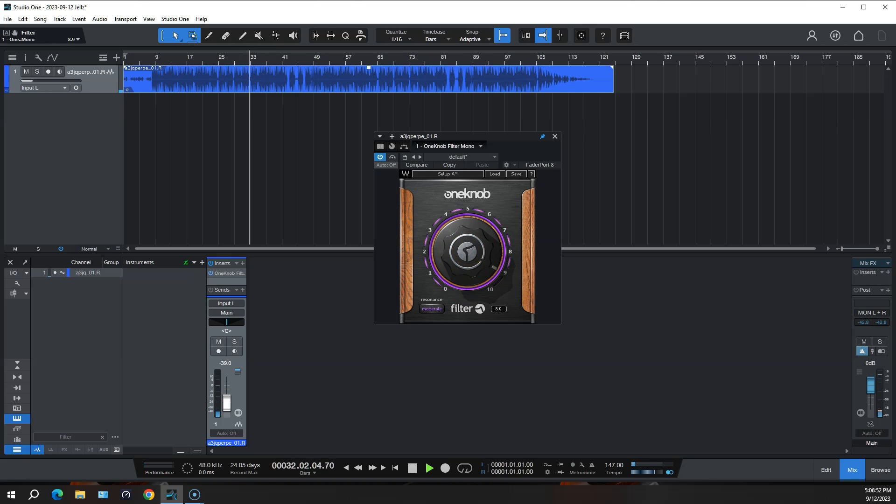
{"action": "mouse_move", "coordinate": [465, 252]}
{"action": "left_mouse_down"}
{"action": "mouse_move", "coordinate": [464, 274]}
{"action": "mouse_move", "coordinate": [461, 247]}
{"action": "mouse_move", "coordinate": [447, 281]}
{"action": "mouse_move", "coordinate": [468, 249]}
{"action": "left_mouse_up"}
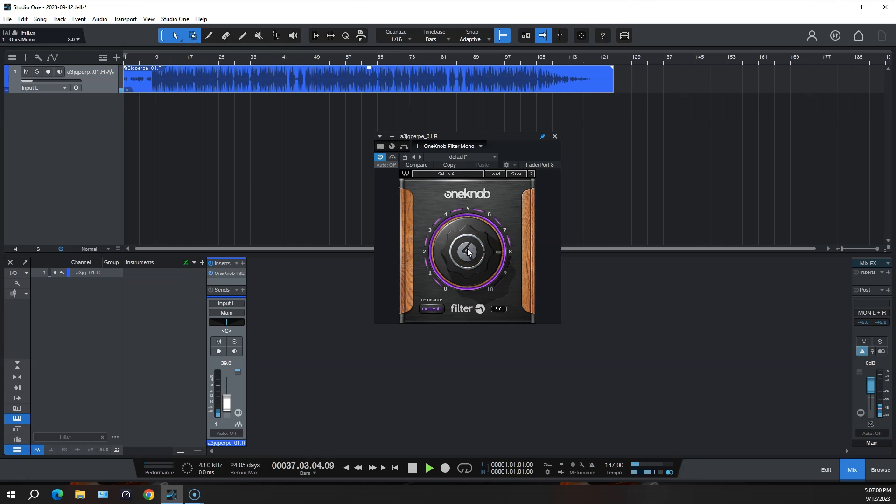
{"action": "left_click_drag", "start_coordinate": [467, 248], "coordinate": [457, 270]}
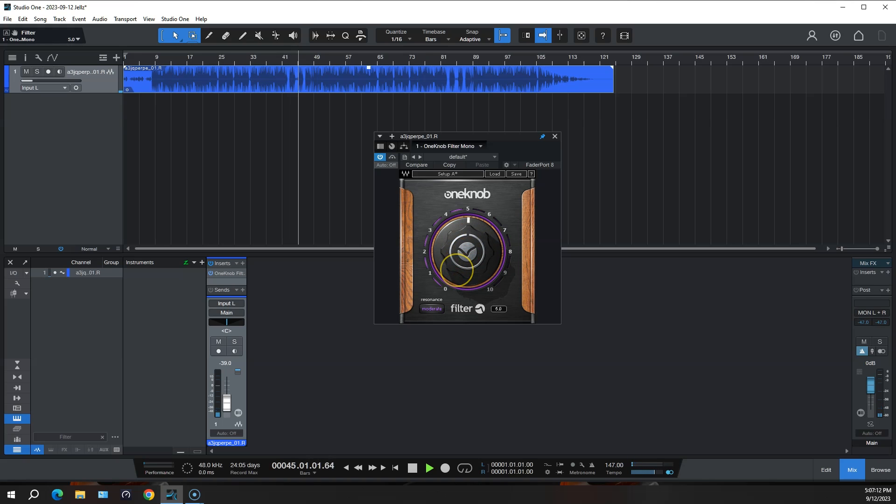
Lower the filter further during playback through 4.0, 3.0 and 1.9 to 0.9
{"action": "left_click_drag", "start_coordinate": [450, 243], "coordinate": [450, 243]}
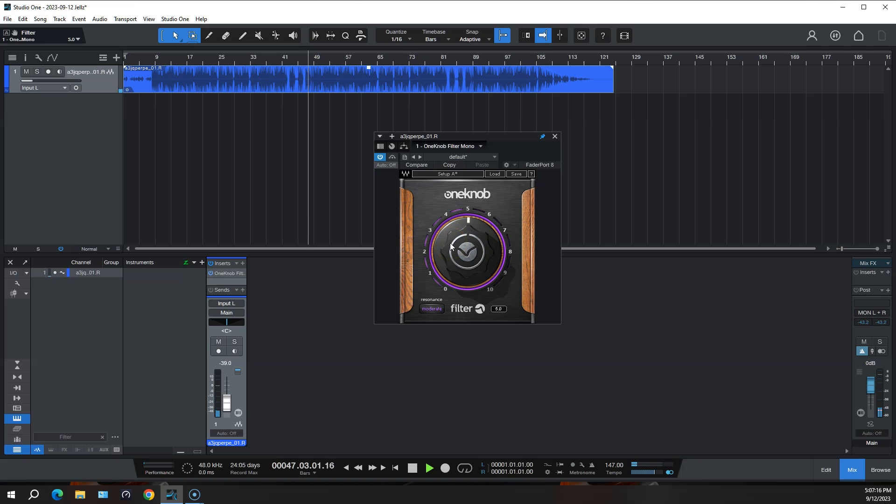
{"action": "mouse_move", "coordinate": [450, 242]}
{"action": "left_mouse_down"}
{"action": "mouse_move", "coordinate": [456, 224]}
{"action": "mouse_move", "coordinate": [444, 266]}
{"action": "mouse_move", "coordinate": [450, 242]}
{"action": "left_mouse_up"}
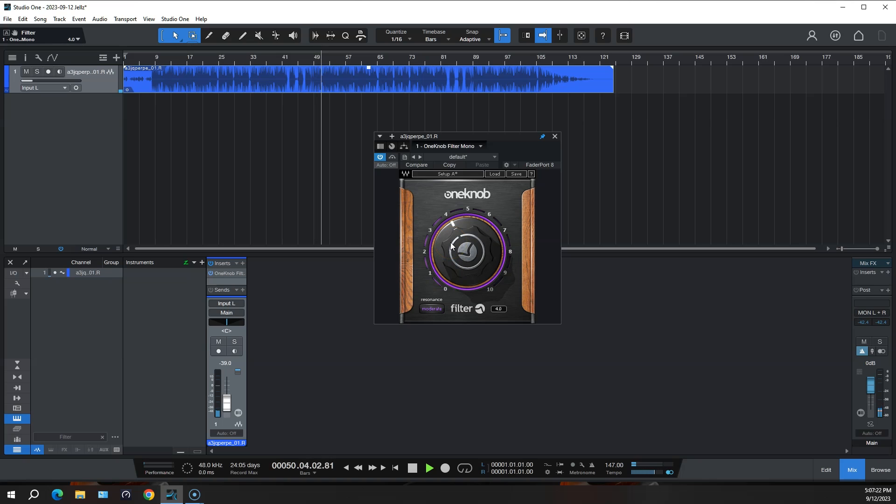
{"action": "mouse_move", "coordinate": [450, 242]}
{"action": "left_mouse_down"}
{"action": "mouse_move", "coordinate": [437, 254]}
{"action": "mouse_move", "coordinate": [450, 243]}
{"action": "left_mouse_up"}
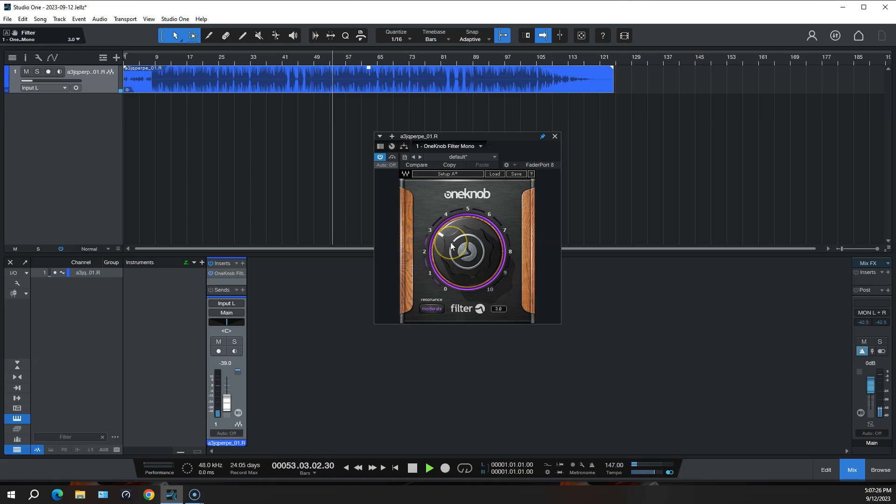
{"action": "left_click_drag", "start_coordinate": [467, 243], "coordinate": [459, 273]}
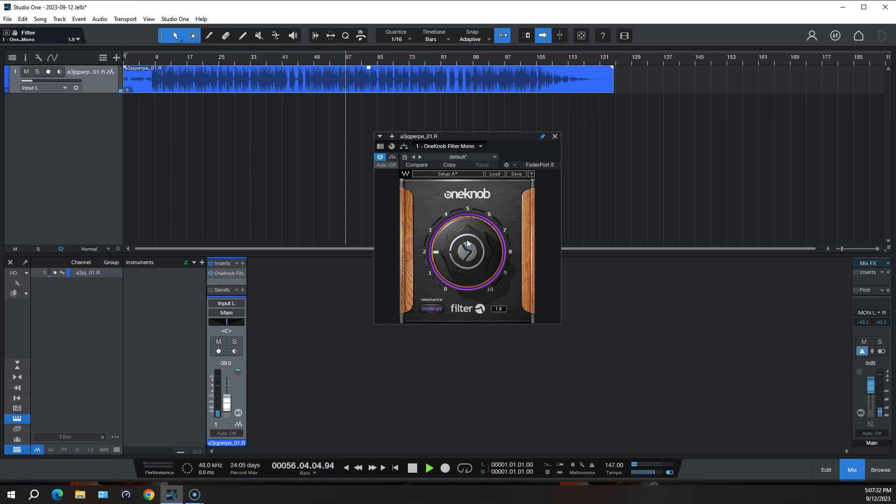
{"action": "left_click_drag", "start_coordinate": [468, 241], "coordinate": [502, 312]}
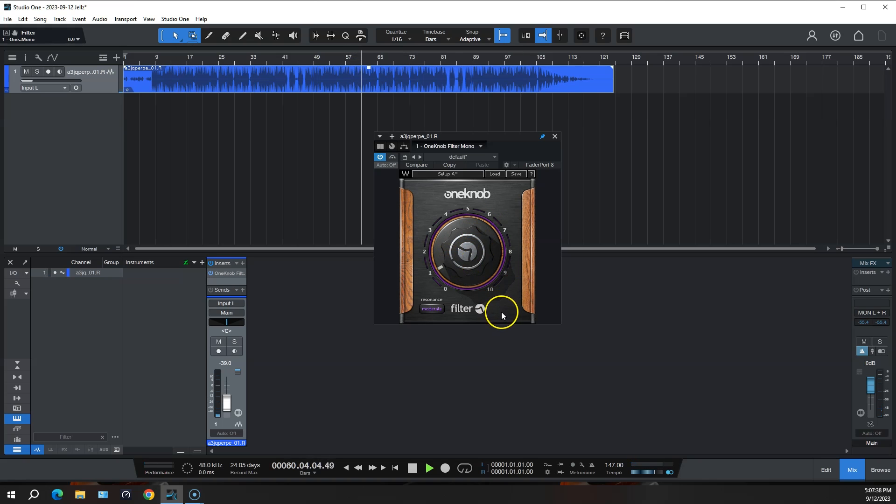
Raise the filter to 5.0 and stop playback
{"action": "left_click_drag", "start_coordinate": [461, 267], "coordinate": [416, 209]}
{"action": "left_click", "coordinate": [463, 297]}
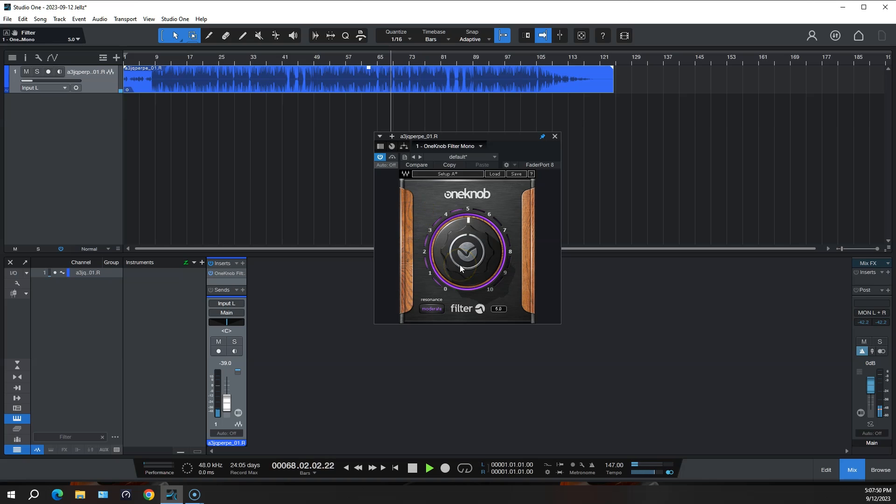
{"action": "key", "text": "space"}
{"action": "left_click", "coordinate": [479, 251]}
{"action": "left_click", "coordinate": [440, 256]}
{"action": "left_click", "coordinate": [517, 267]}
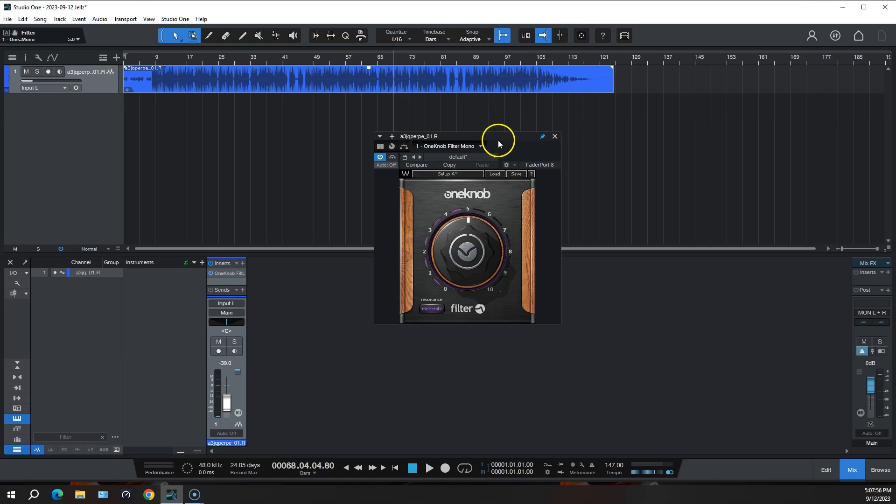
Set the filter to 10 and replay the track from its previous start point at about bar 27
{"action": "left_click_drag", "start_coordinate": [478, 275], "coordinate": [476, 156]}
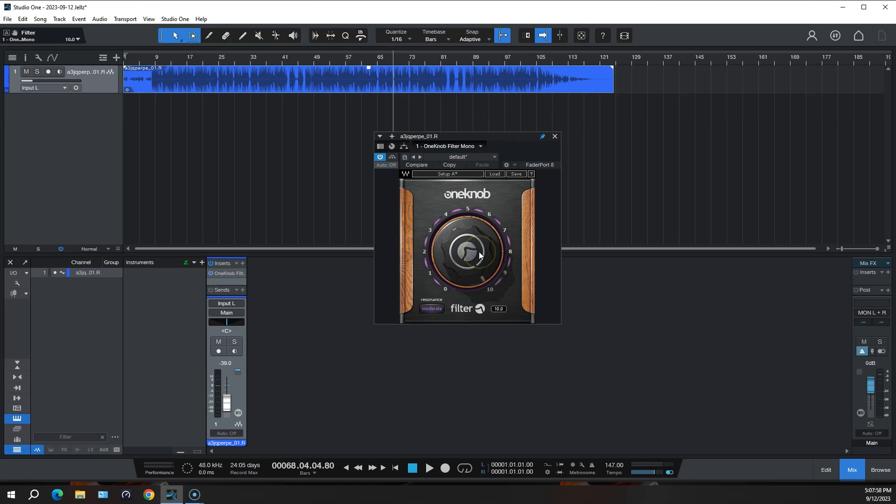
{"action": "key", "text": "KP_0"}
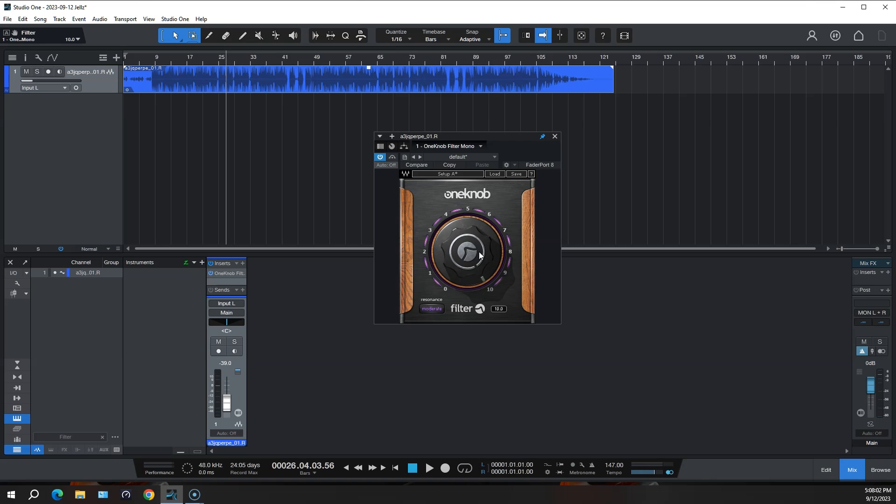
{"action": "key", "text": "space"}
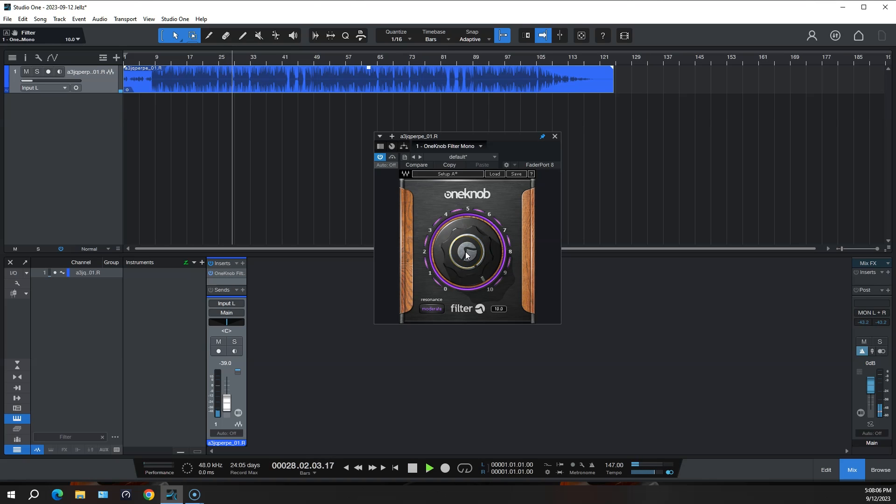
Sweep the filter down to 4.4 during playback, stop the track and set the filter to 6.3
{"action": "mouse_move", "coordinate": [465, 252]}
{"action": "left_mouse_down"}
{"action": "mouse_move", "coordinate": [437, 376]}
{"action": "mouse_move", "coordinate": [436, 440]}
{"action": "mouse_move", "coordinate": [467, 254]}
{"action": "left_mouse_up"}
{"action": "left_click", "coordinate": [439, 212]}
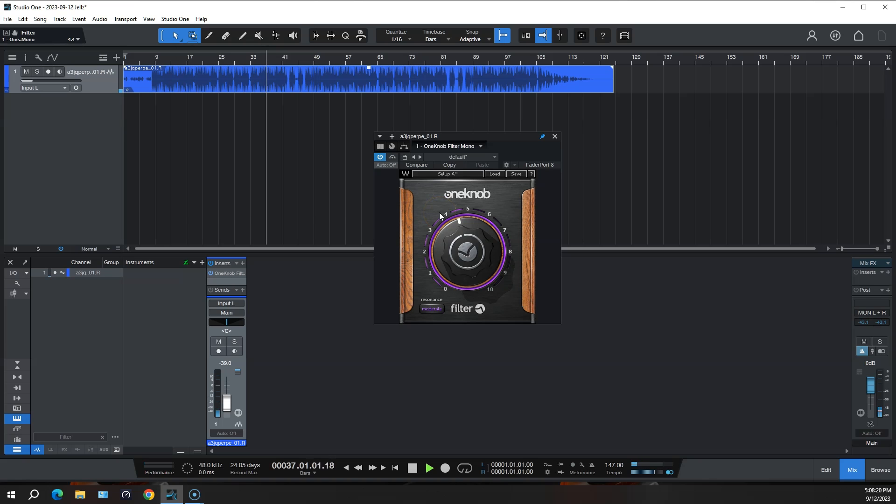
{"action": "left_click", "coordinate": [467, 204]}
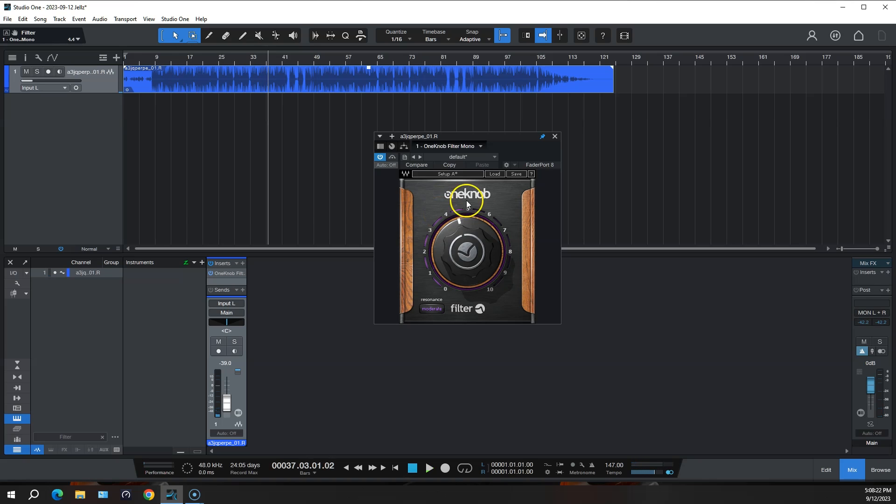
{"action": "left_click_drag", "start_coordinate": [474, 263], "coordinate": [468, 243]}
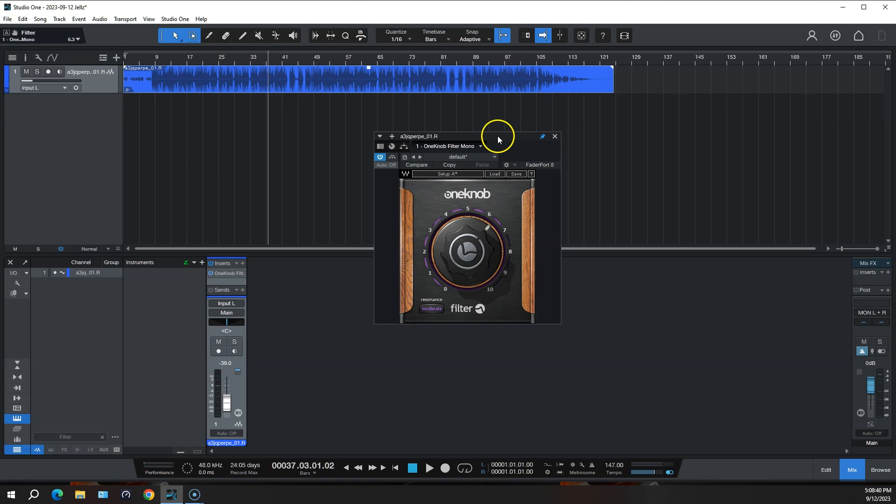
Split the audio event at about bars 35 and 48 and select the middle section
{"action": "left_click", "coordinate": [209, 35]}
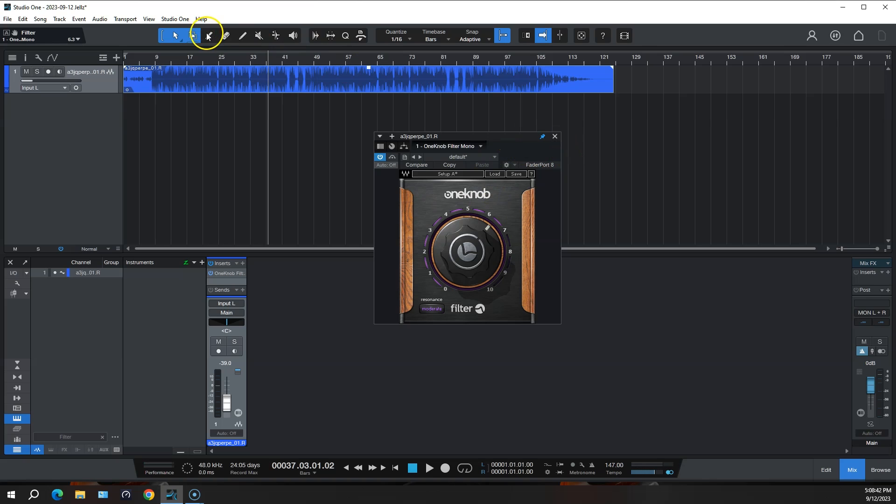
{"action": "left_click", "coordinate": [267, 75]}
{"action": "left_click", "coordinate": [314, 75]}
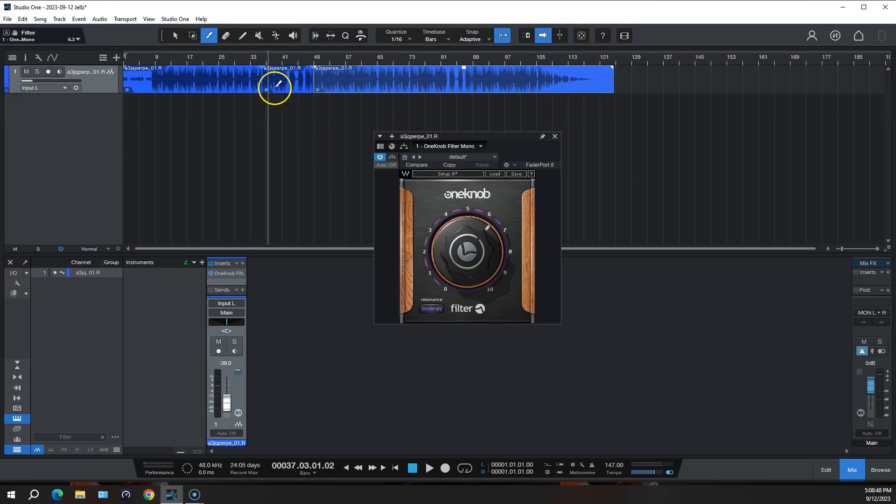
{"action": "left_click", "coordinate": [175, 36]}
{"action": "left_click", "coordinate": [293, 87]}
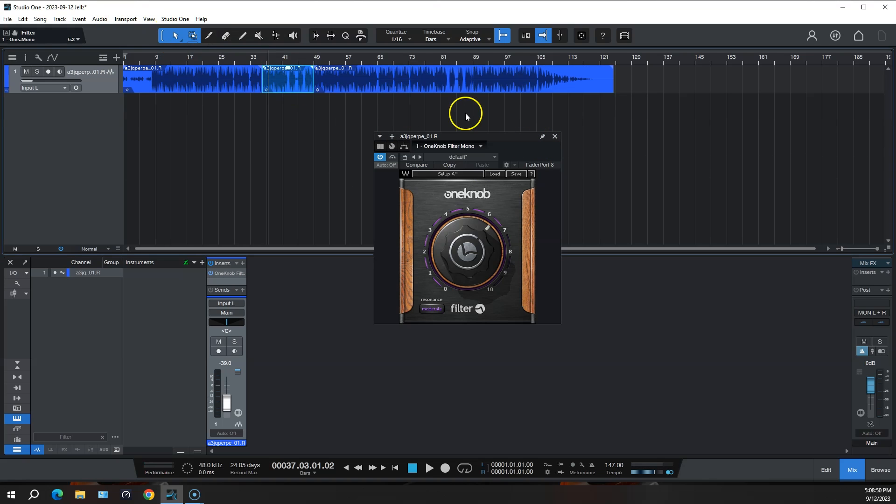
Close the plug-in window, hide the mixer and show the effects browser
{"action": "left_click", "coordinate": [555, 136]}
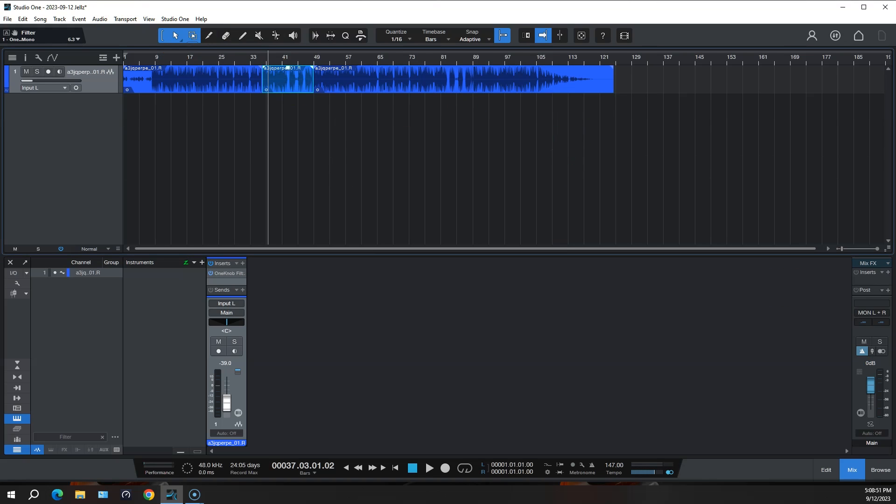
{"action": "left_click", "coordinate": [851, 469]}
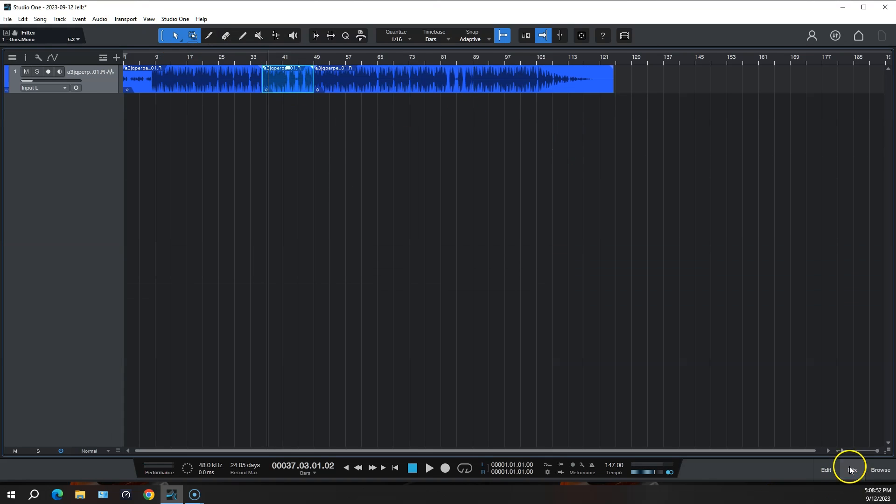
{"action": "left_click", "coordinate": [881, 470]}
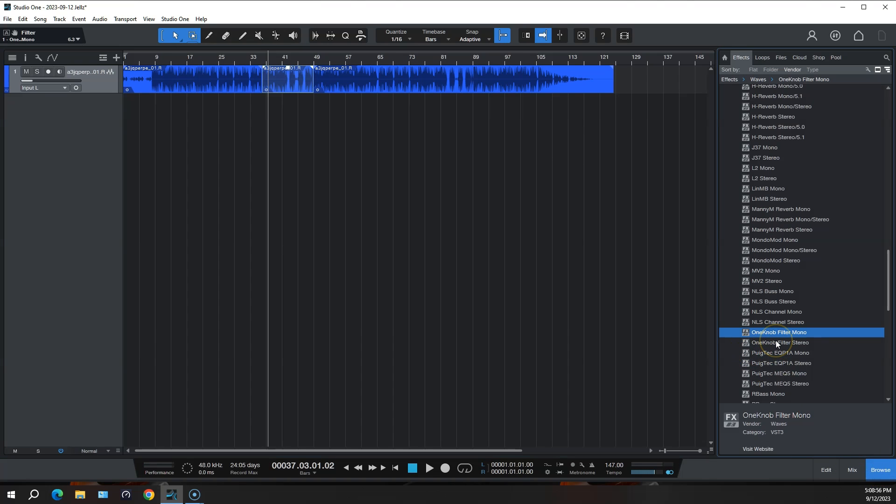
Try to add OneKnob Filter Mono to the middle audio section, and undo adding the effect
{"action": "left_click_drag", "start_coordinate": [335, 141], "coordinate": [787, 334]}
{"action": "left_click_drag", "start_coordinate": [784, 335], "coordinate": [285, 75]}
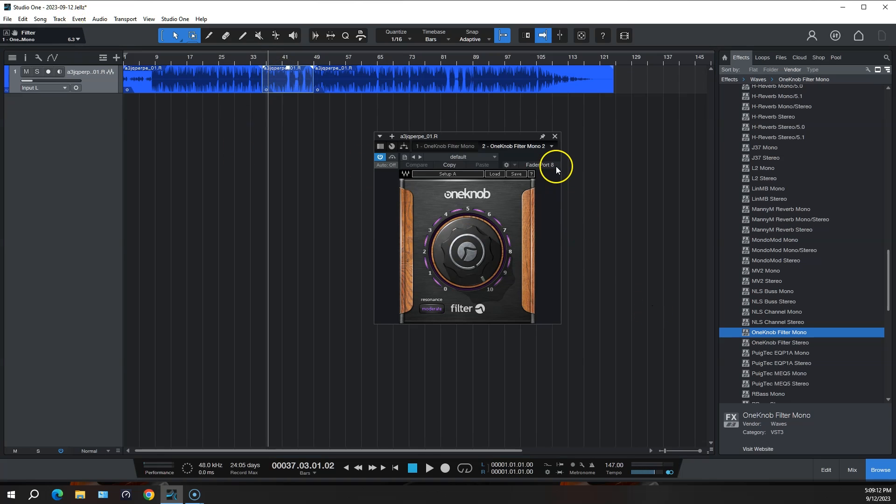
{"action": "left_click", "coordinate": [555, 137]}
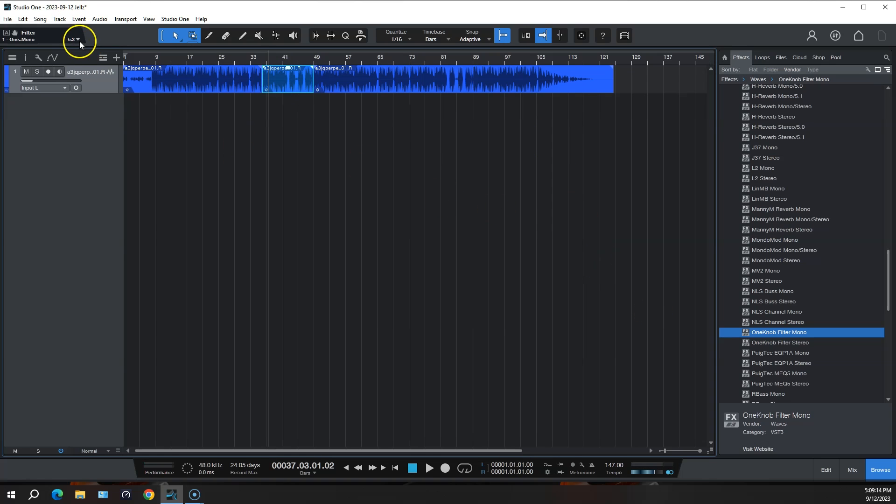
{"action": "left_click", "coordinate": [59, 19]}
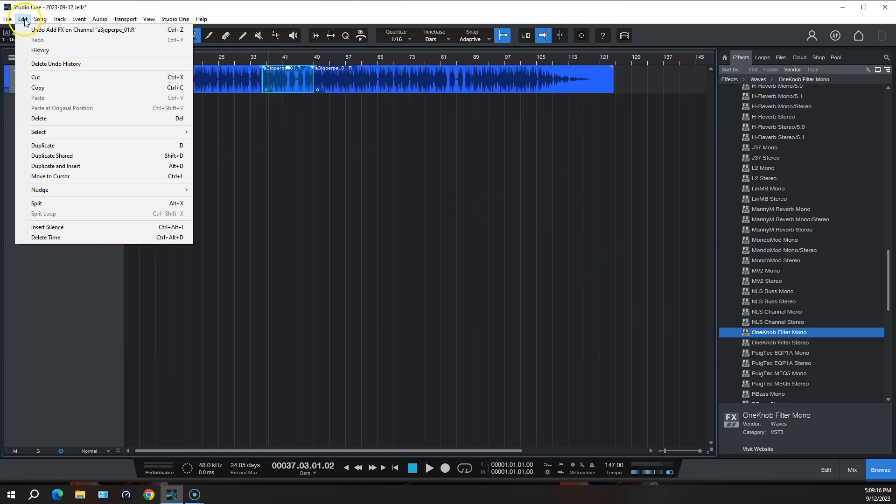
{"action": "left_click", "coordinate": [30, 29]}
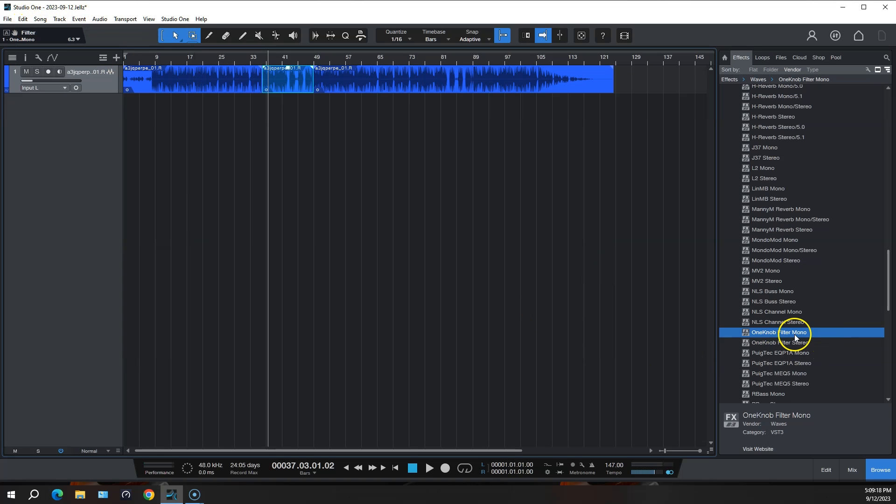
Add OneKnob Filter Mono to the middle audio section only and play the track from bar 33
{"action": "left_click_drag", "start_coordinate": [795, 334], "coordinate": [292, 81]}
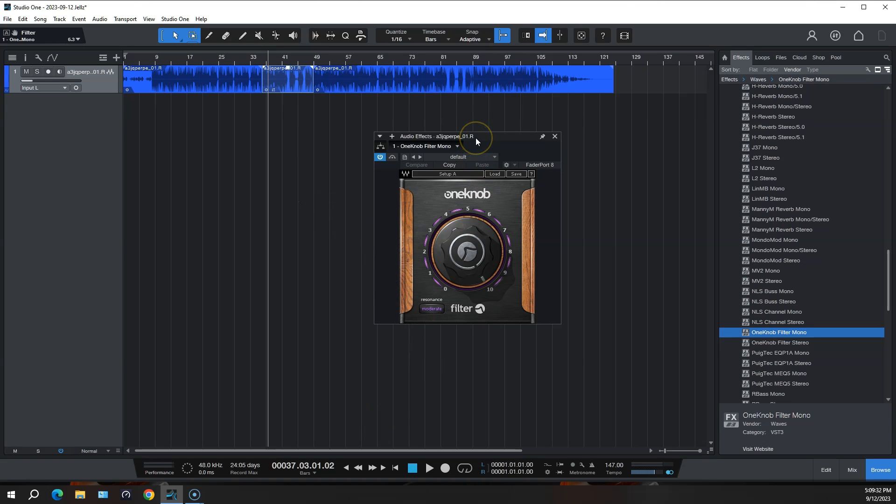
{"action": "left_click_drag", "start_coordinate": [505, 138], "coordinate": [486, 163]}
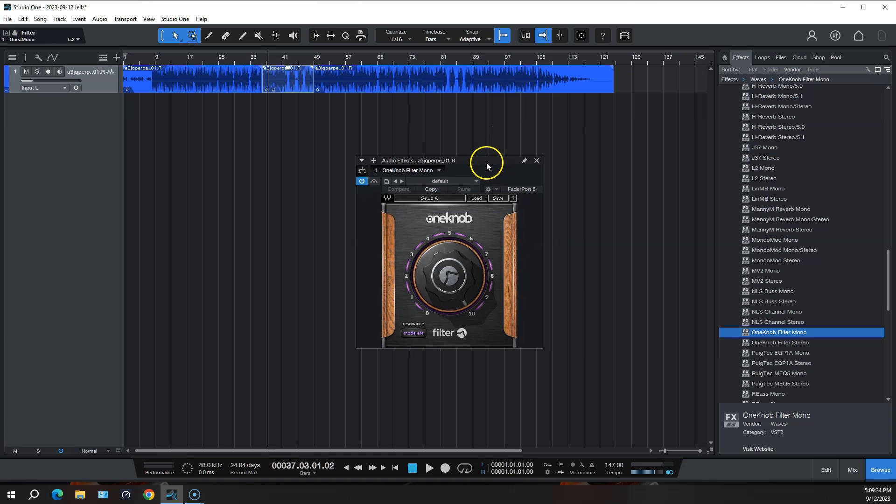
{"action": "left_click", "coordinate": [250, 60]}
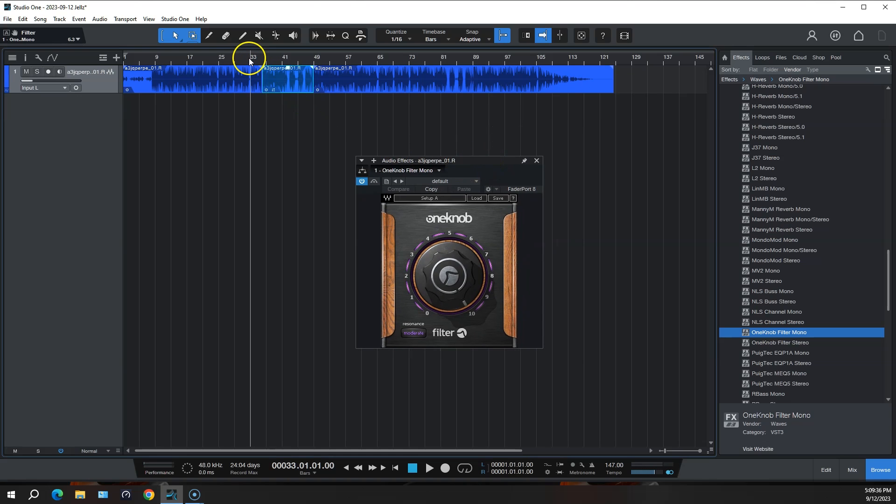
{"action": "key", "text": "space"}
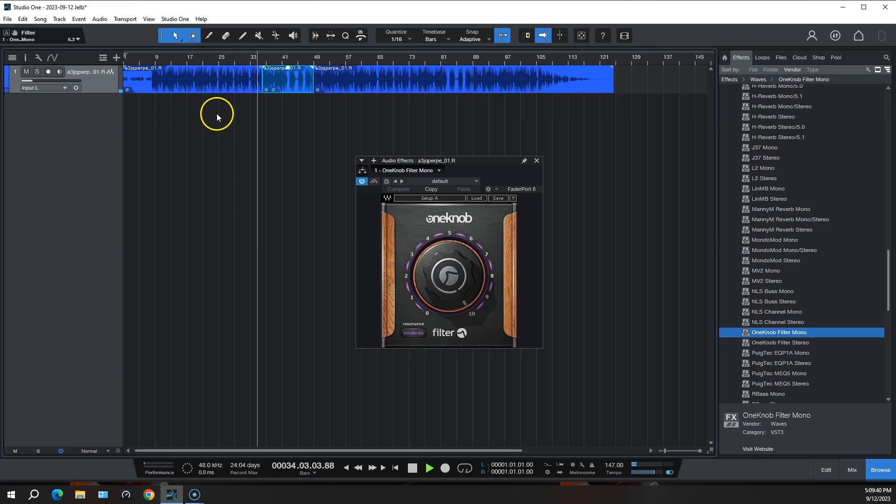
With the mixer shown, replay from bar 33 and lower the middle section's filter through 6.0 to 4.5
{"action": "left_click", "coordinate": [852, 470]}
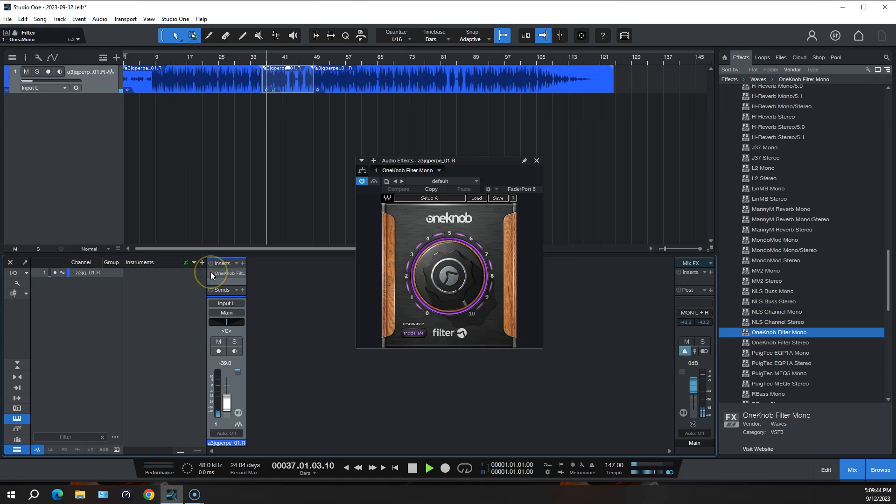
{"action": "left_click", "coordinate": [249, 55]}
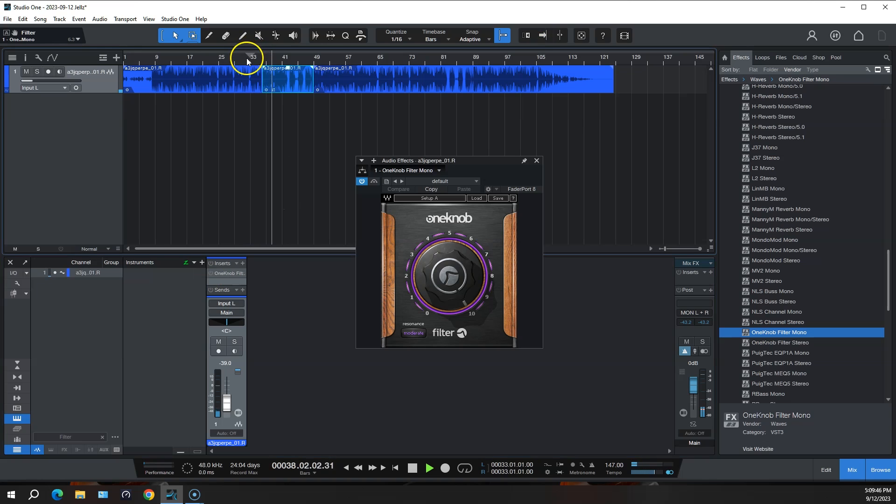
{"action": "left_click_drag", "start_coordinate": [486, 290], "coordinate": [458, 284]}
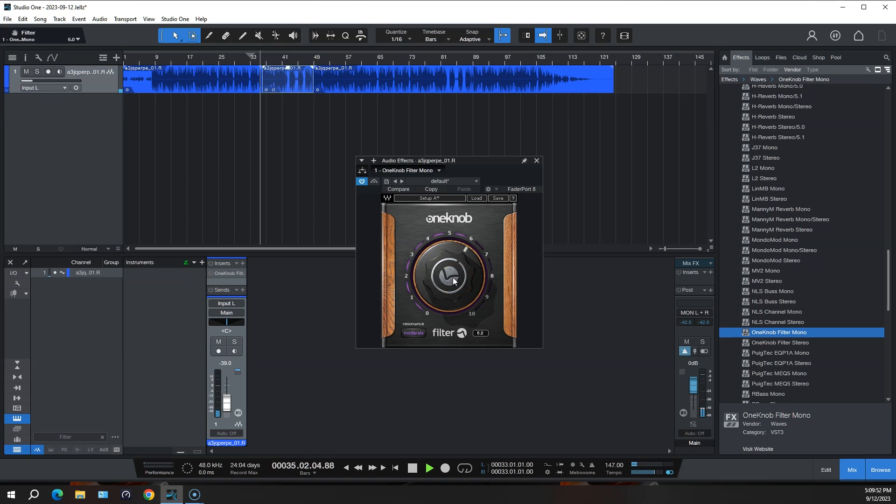
{"action": "left_click_drag", "start_coordinate": [454, 281], "coordinate": [436, 304]}
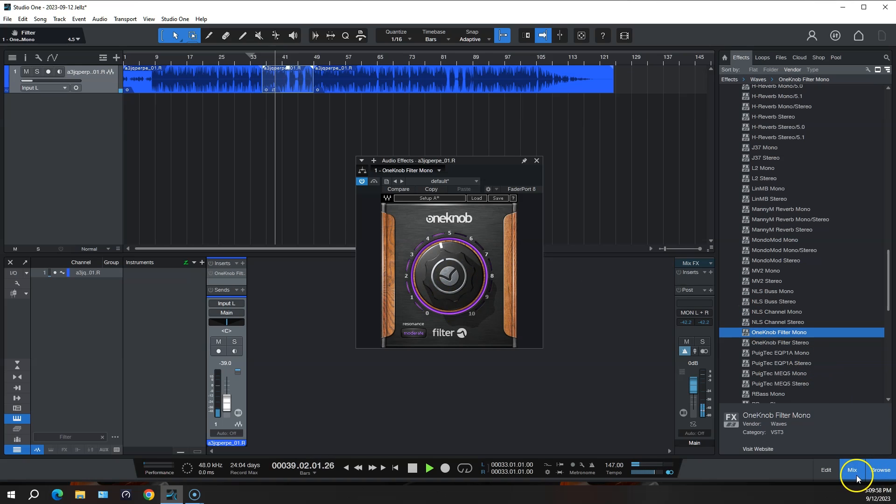
Hide the browser and replay the transition from about bar 33 into the filtered middle section, stopping playback within it
{"action": "left_click", "coordinate": [881, 472]}
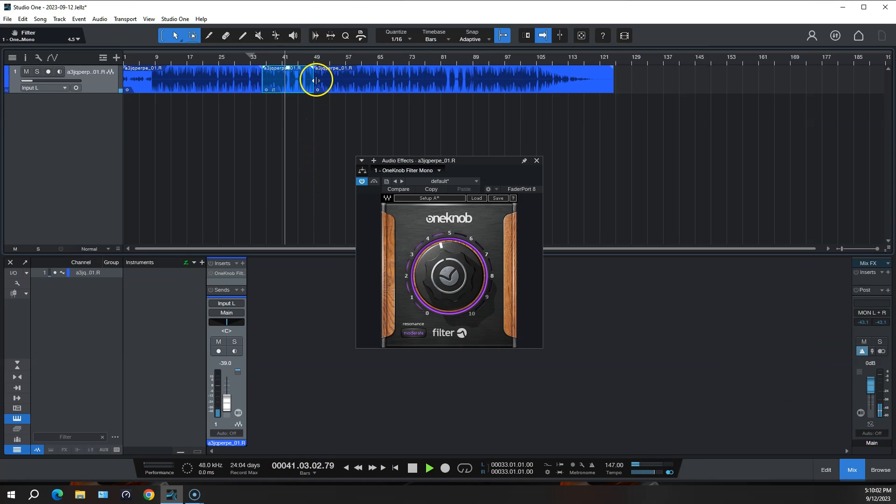
{"action": "left_click_drag", "start_coordinate": [288, 73], "coordinate": [290, 70]}
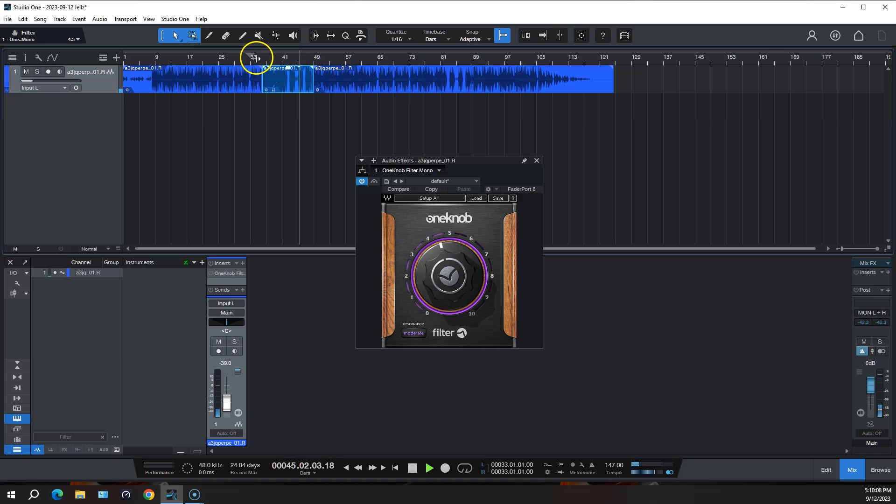
{"action": "left_click", "coordinate": [251, 64]}
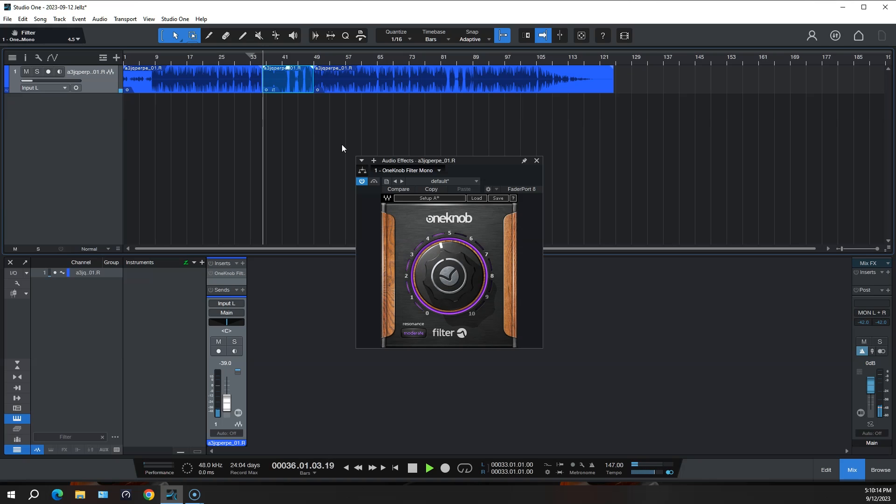
{"action": "left_click", "coordinate": [316, 136]}
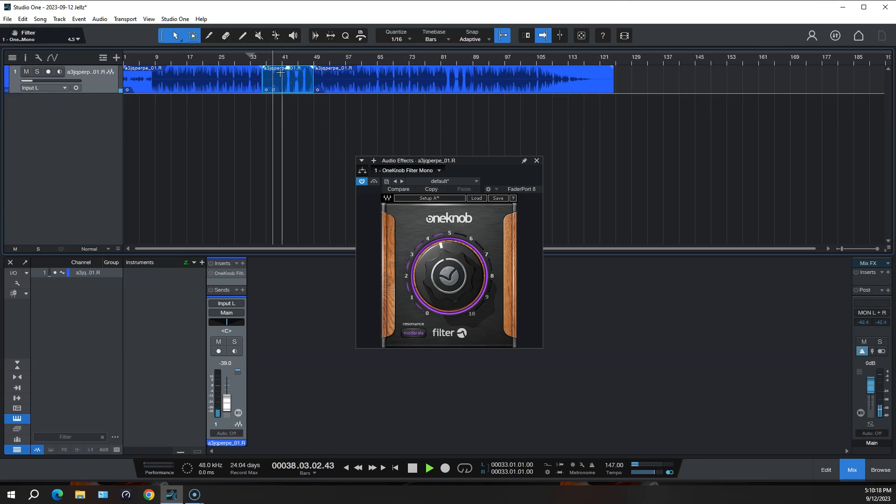
{"action": "left_click", "coordinate": [292, 132]}
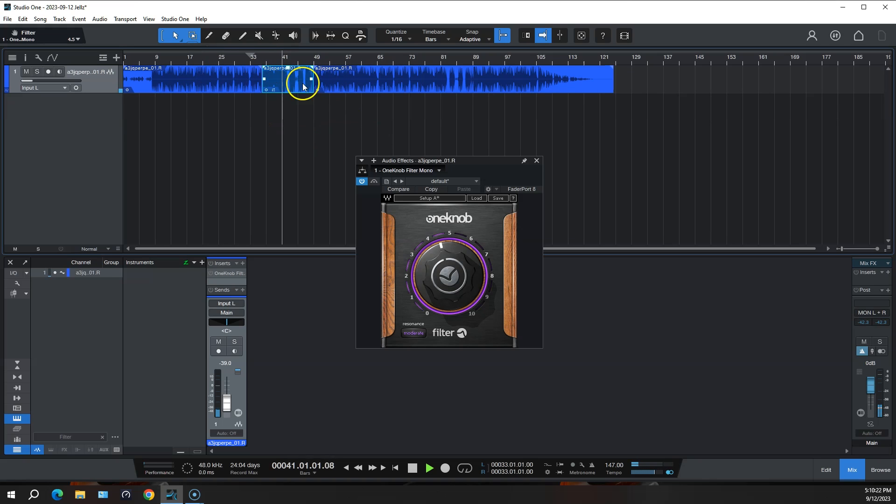
{"action": "left_click", "coordinate": [260, 58]}
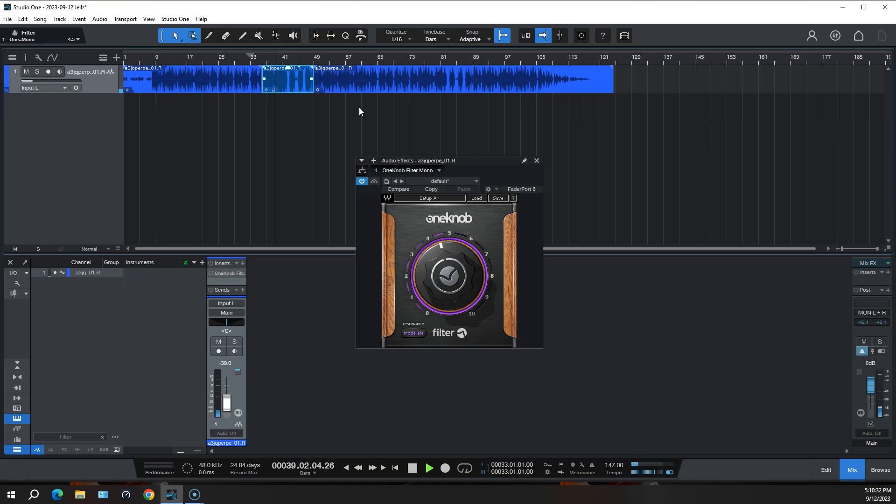
{"action": "key", "text": "space"}
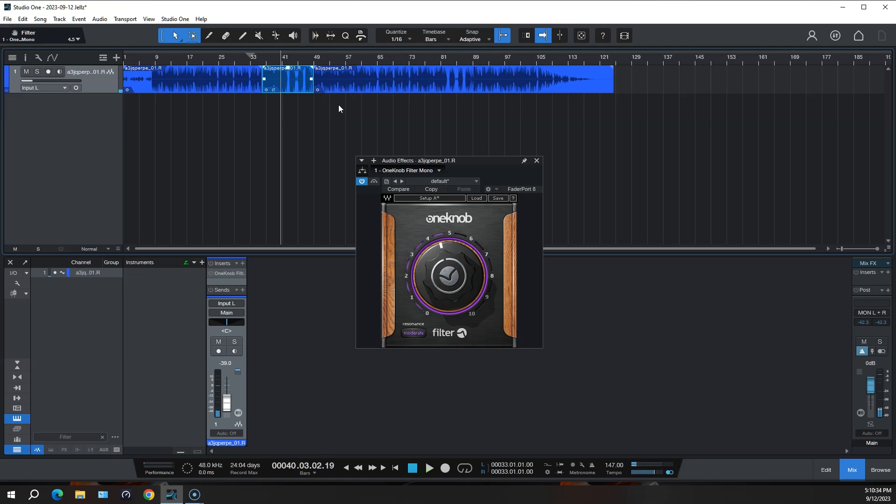